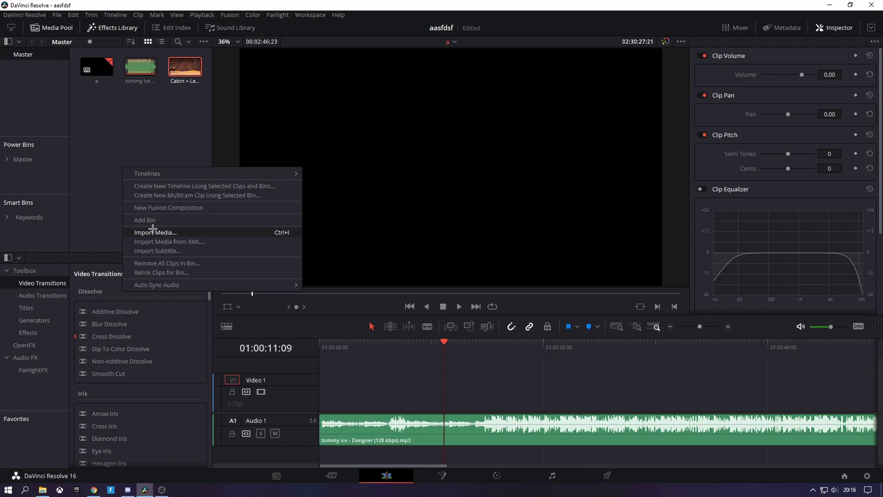
Import Electrical Tower + Ocean (1).mp4 from the Downloads folder and place it on the Video 1 track near the start of the music.
click(147, 232)
scroll(155, 187, down, 6)
scroll(155, 188, down, 3)
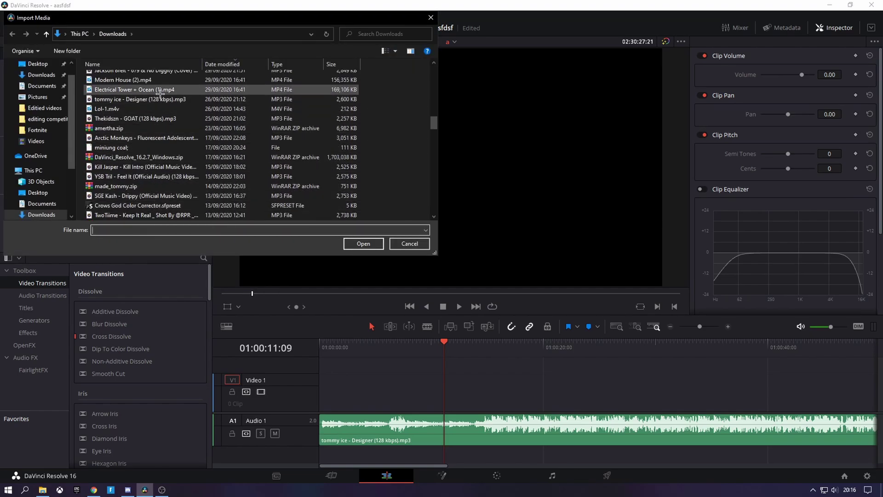
double_click(159, 92)
drag(96, 99, 335, 393)
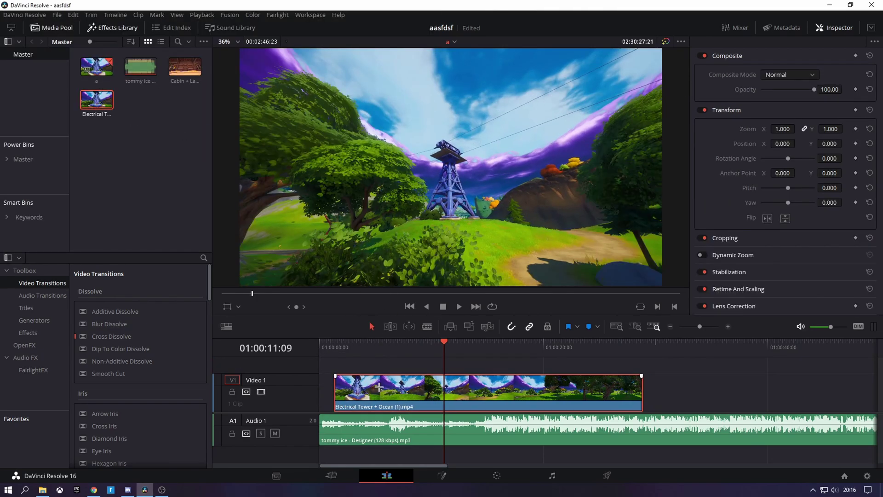
Enable retime controls on the tower clip and add a speed point at 01:00:05:15.
key(ctrl+r)
click(370, 351)
key(space)
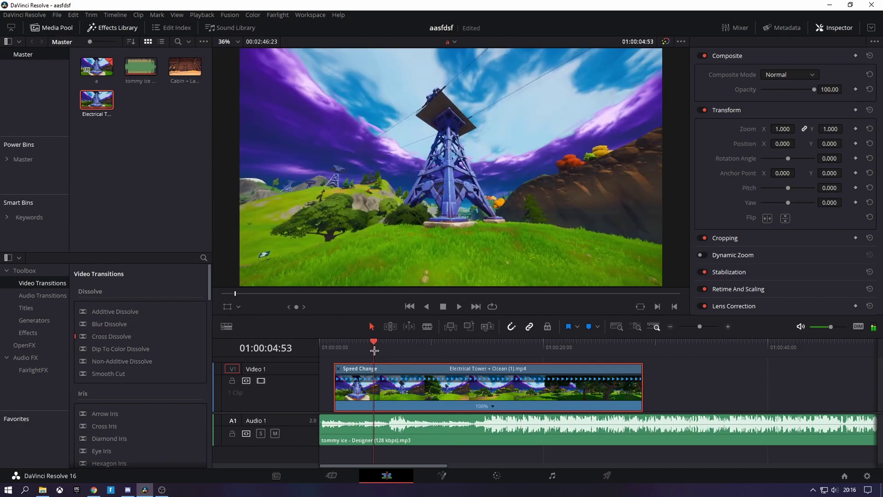
click(493, 407)
click(520, 399)
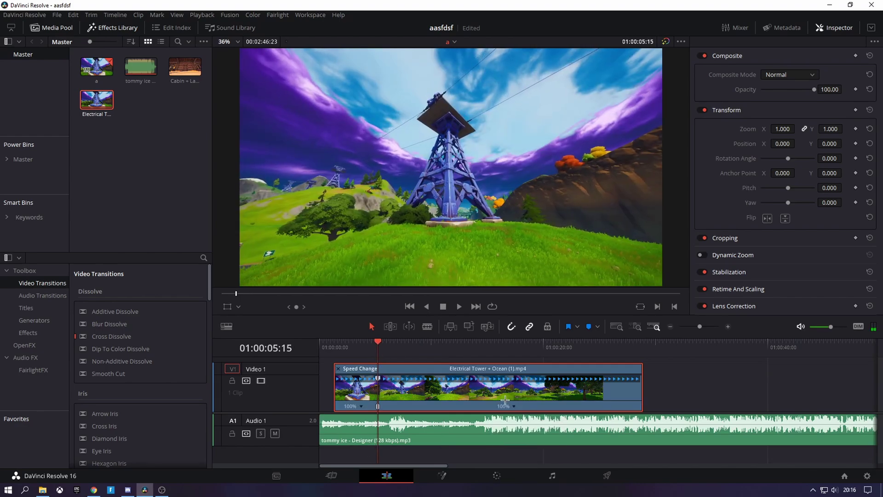
Set the speed to 200% before the speed point and 400% after it.
click(362, 407)
mouse_move(395, 418)
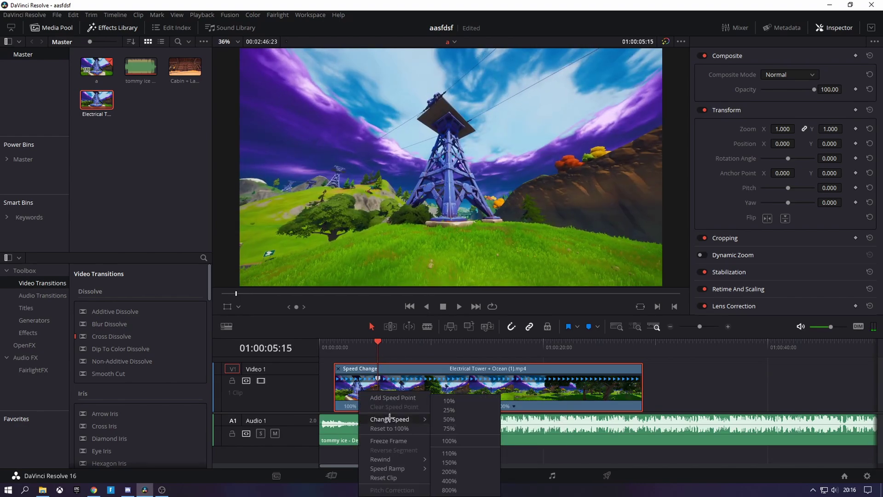
click(459, 471)
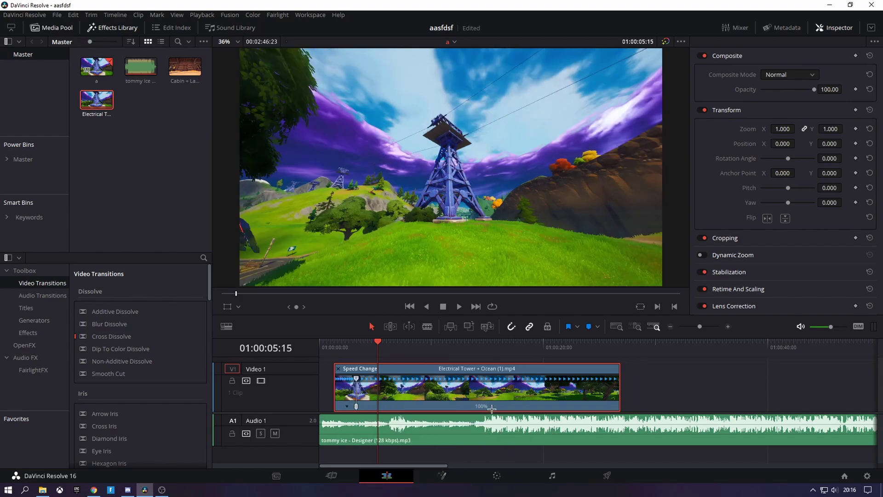
click(494, 406)
mouse_move(529, 420)
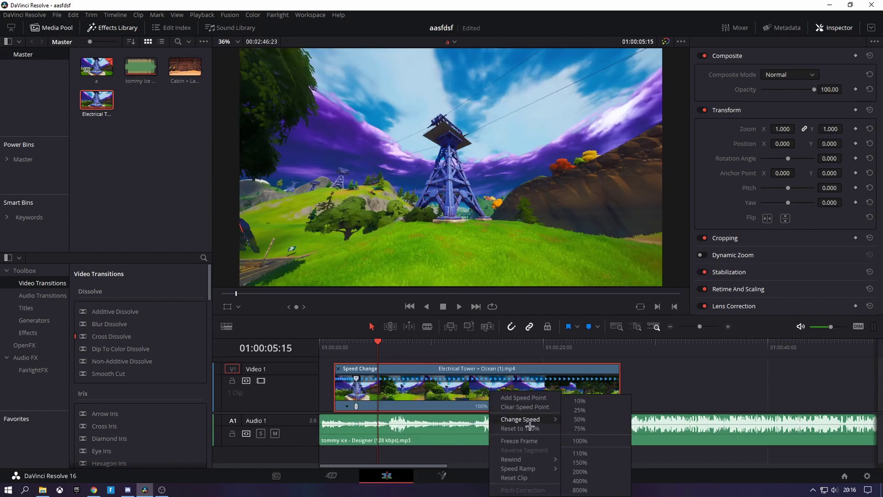
click(579, 481)
Set the speed of the tower clip's first segment to 800%.
drag(355, 349, 357, 349)
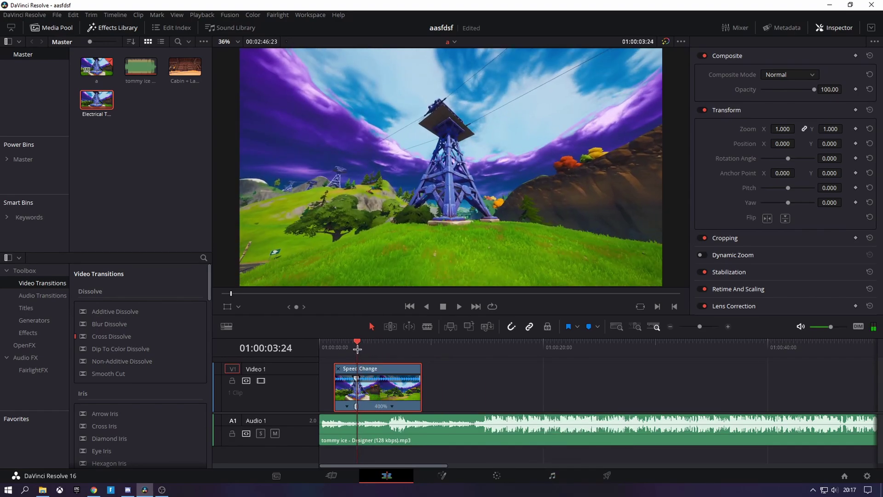
click(350, 405)
mouse_move(373, 420)
click(449, 480)
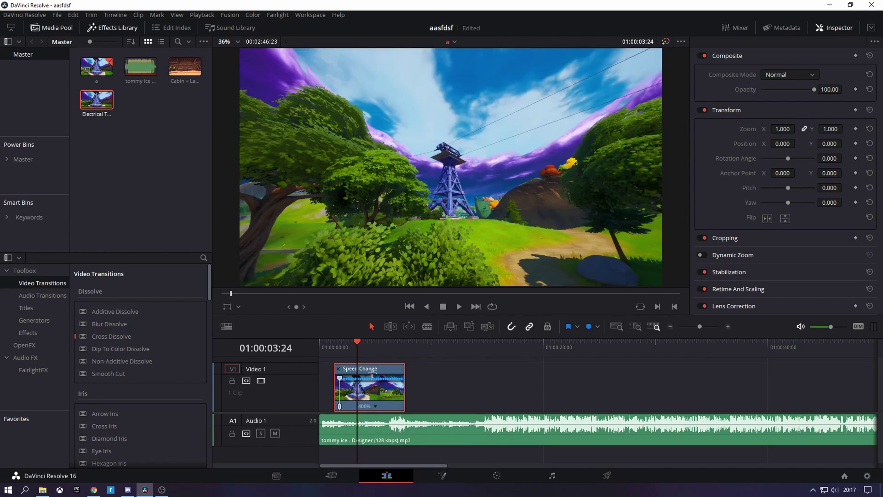
Add a second speed point at 01:00:06:06 and set the segment after it to 800%.
drag(381, 351, 387, 350)
click(376, 405)
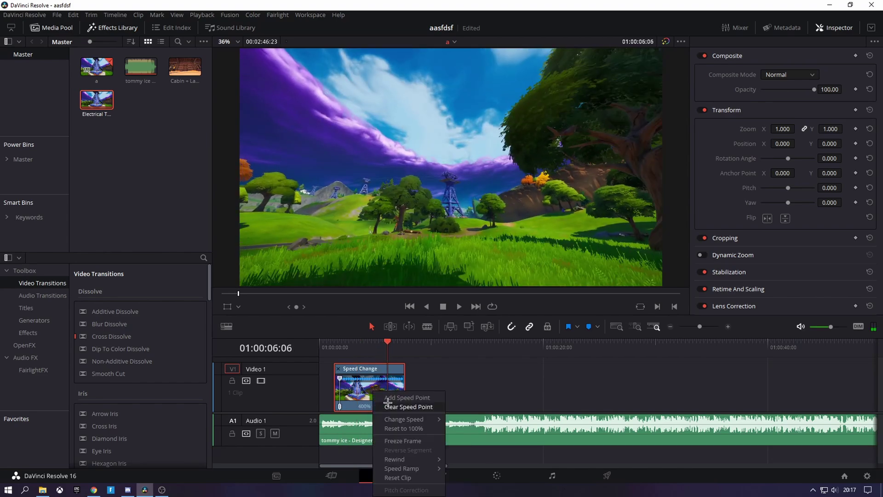
click(388, 398)
click(395, 406)
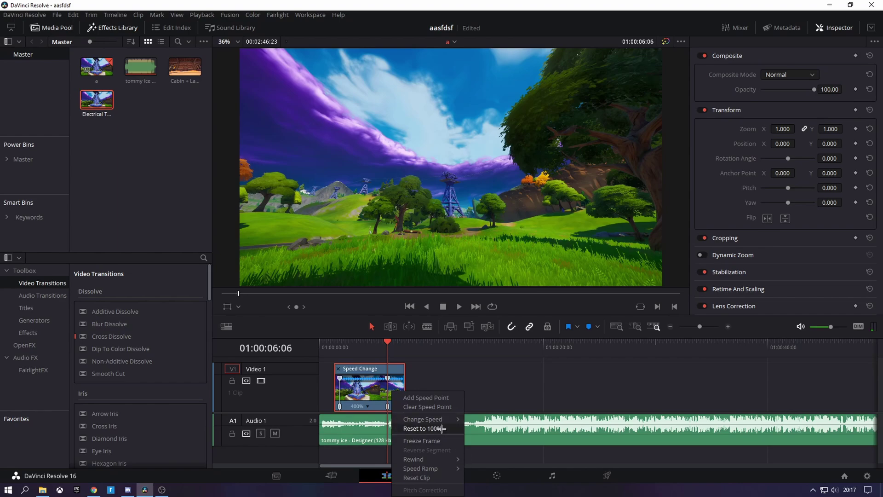
mouse_move(430, 419)
click(491, 487)
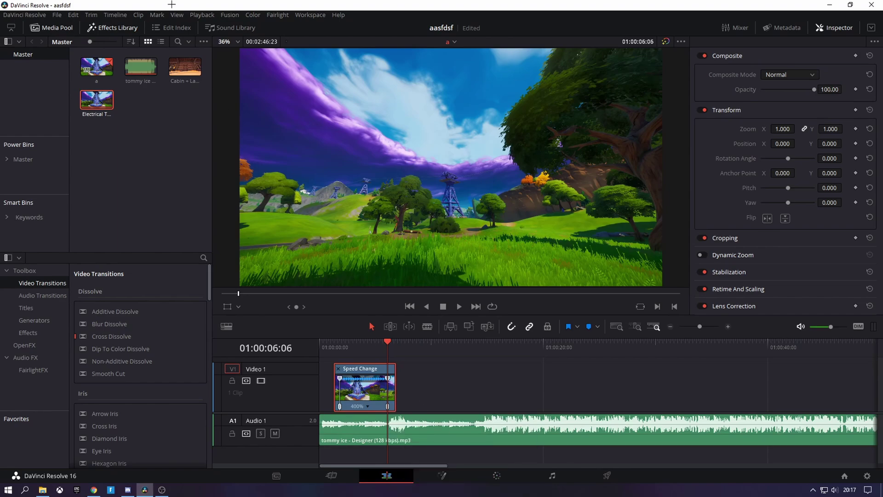
Set the playback proxy mode to Quarter Resolution and play back the sped-up clip.
click(202, 15)
mouse_move(249, 48)
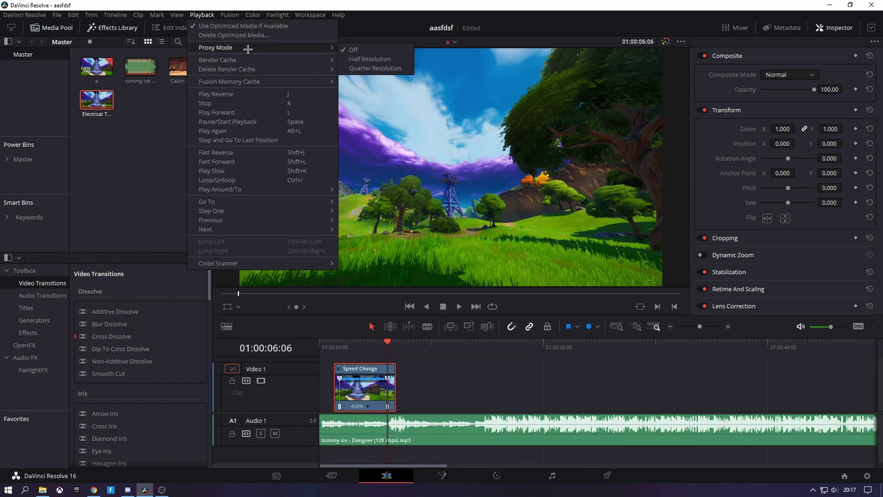
click(366, 67)
mouse_move(351, 342)
mouse_down()
mouse_move(333, 341)
mouse_move(360, 346)
mouse_up()
key(space)
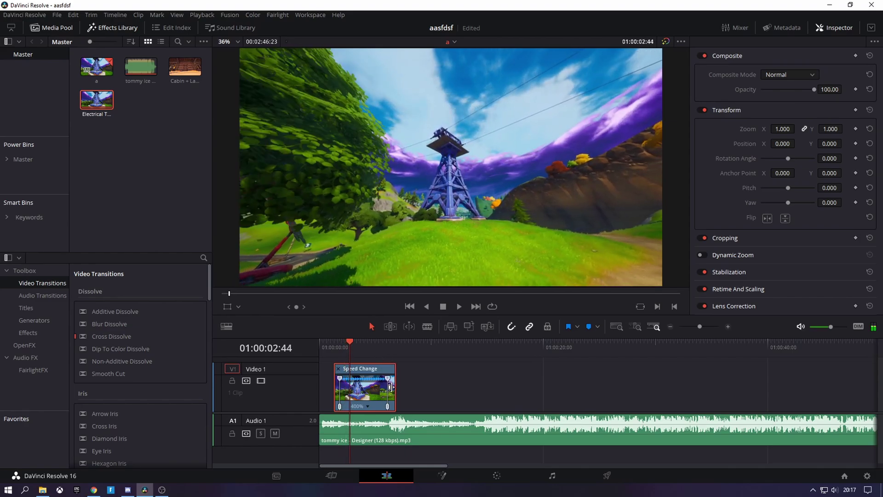
Trim the end of the tower clip so it finishes about four seconds into the timeline.
drag(391, 386, 364, 383)
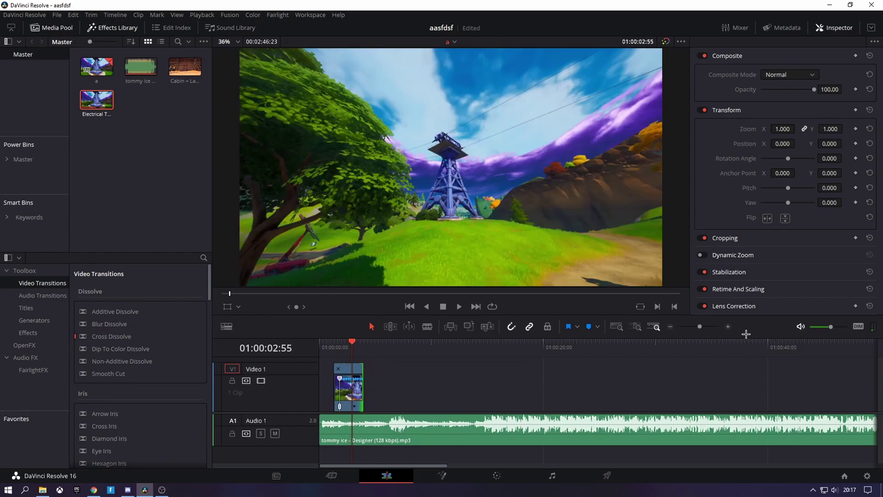
click(701, 326)
drag(437, 390, 456, 389)
Add a speed point to the tower clip at 01:00:03:46 and set the segment after it to 800%.
click(438, 351)
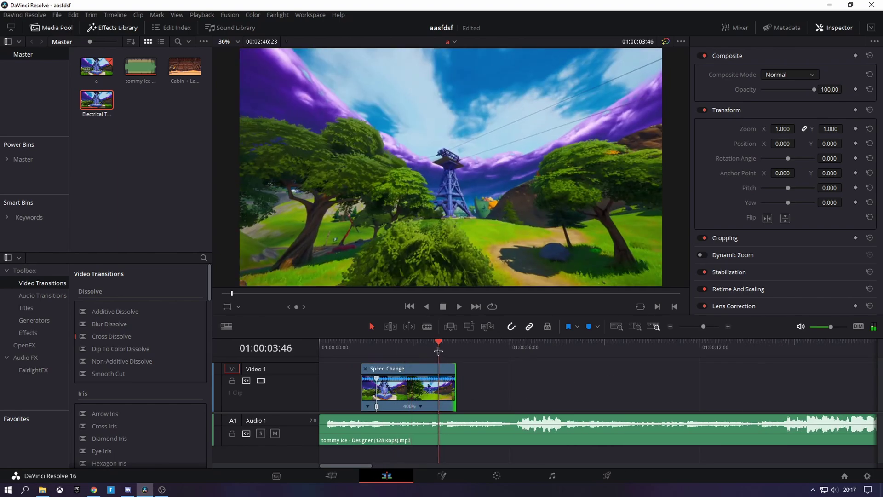
right_click(419, 405)
click(442, 397)
right_click(444, 405)
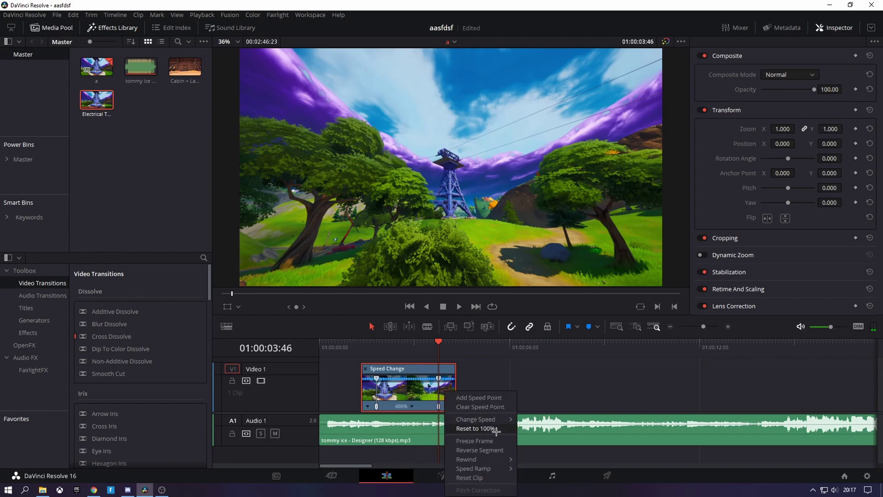
mouse_move(495, 419)
click(539, 489)
click(339, 345)
key(space)
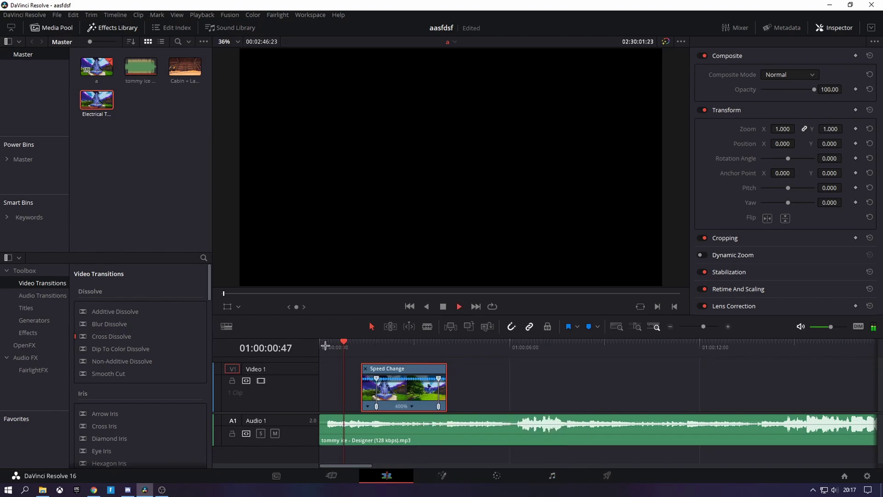
click(367, 348)
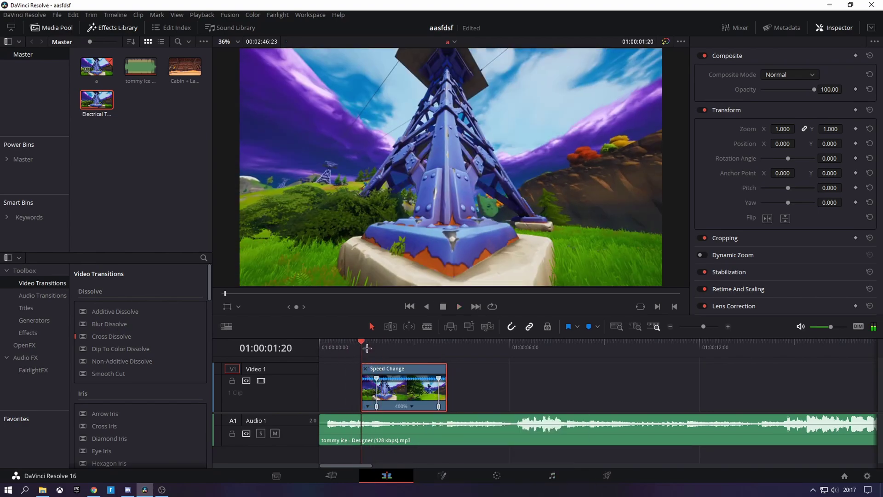
key(space)
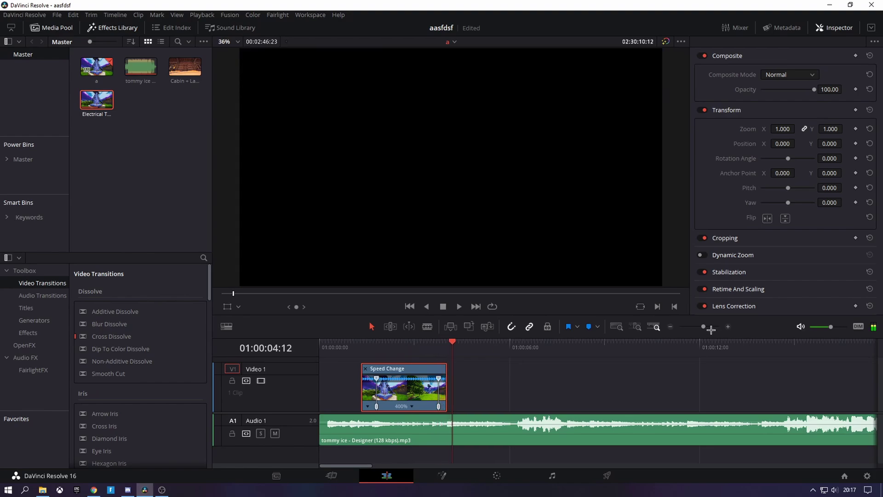
Trim the beginning of the music clip and add a short fade-in at its start.
drag(711, 329, 699, 326)
drag(321, 437, 328, 417)
click(341, 350)
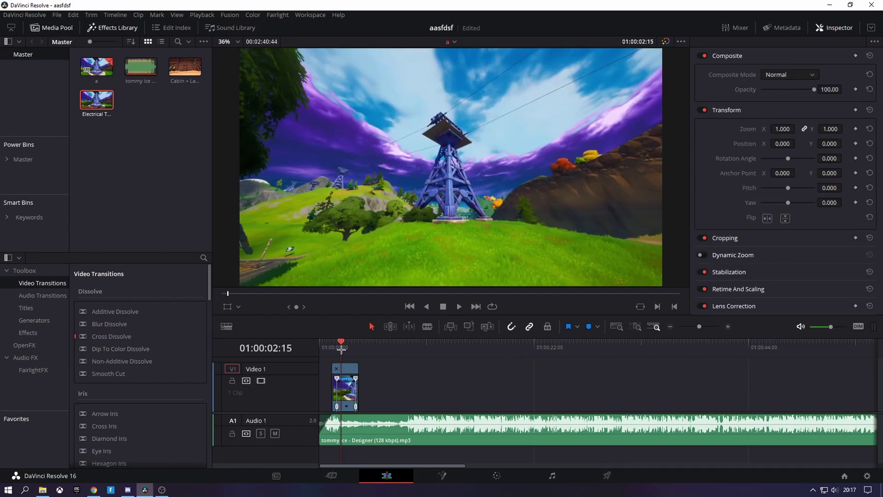
click(321, 344)
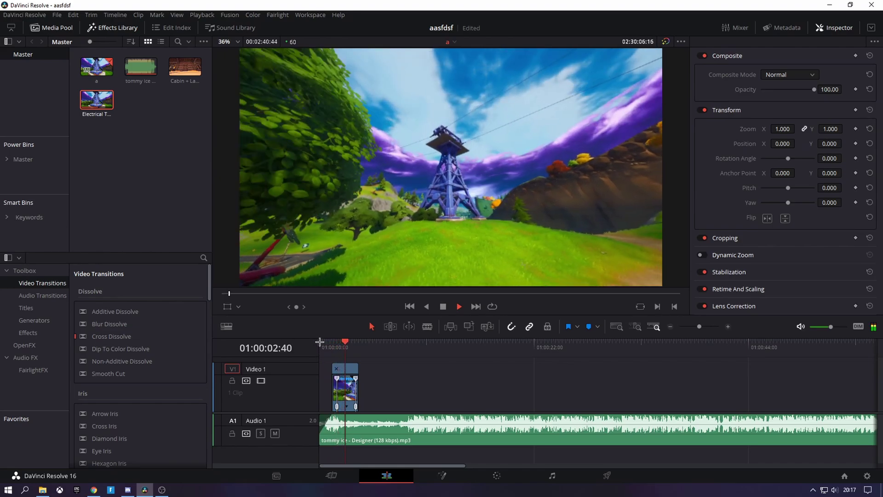
Add a basic Text title on a new track directly above the tower clip and select it.
click(29, 307)
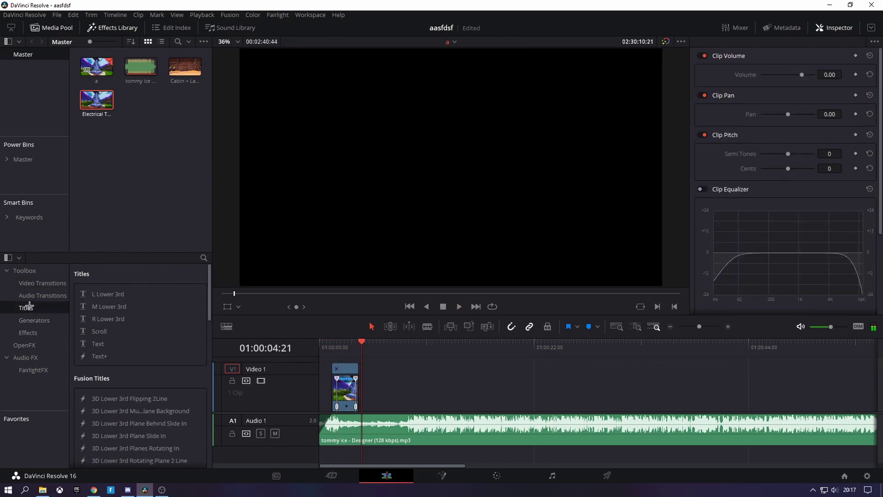
drag(112, 342, 357, 370)
click(341, 348)
click(347, 372)
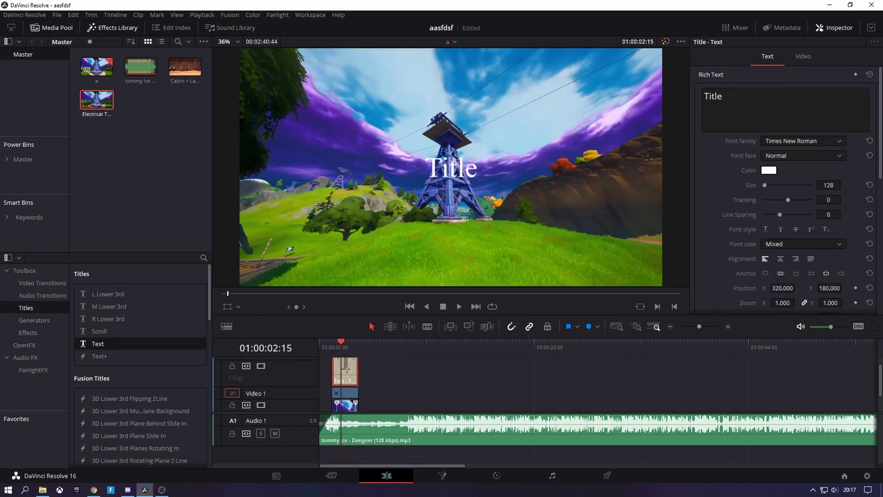
Replace the title's text with "Highlights #10".
click(756, 95)
text(Hi)
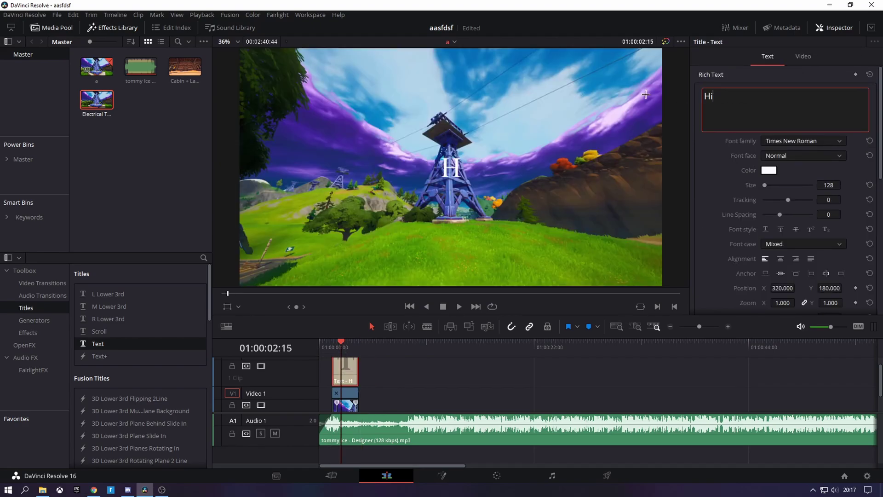
text(ghligh)
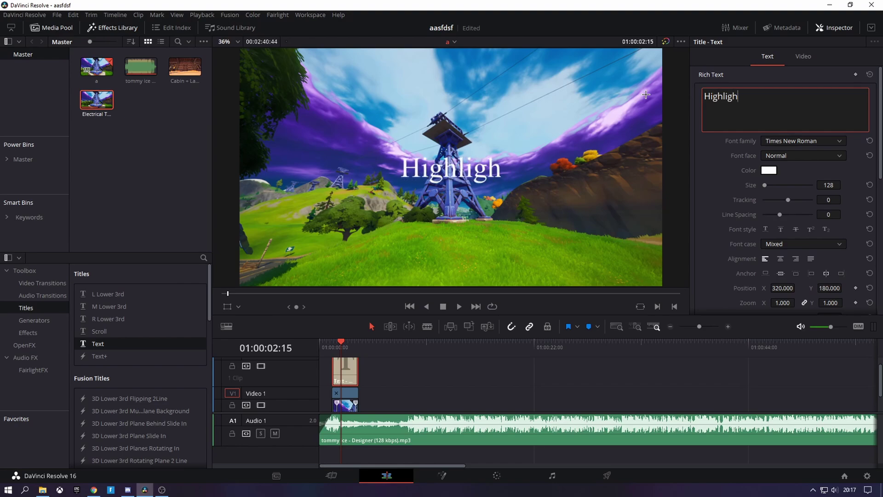
text(ts #)
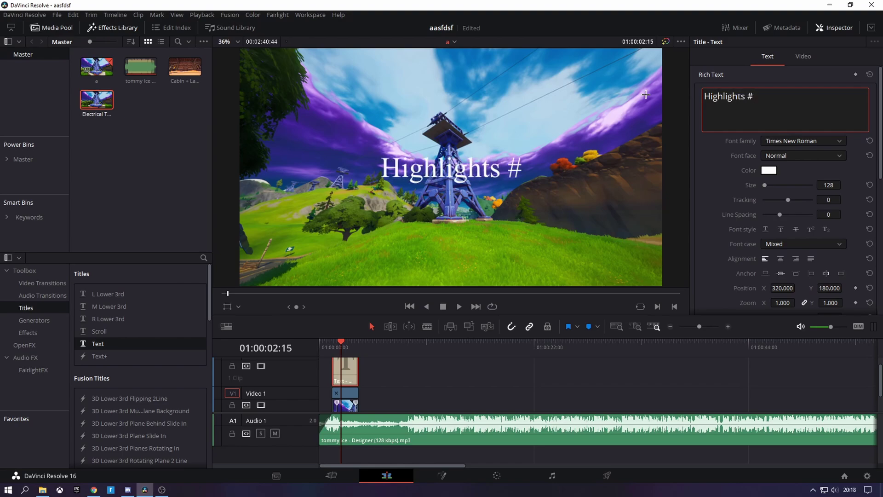
text(10)
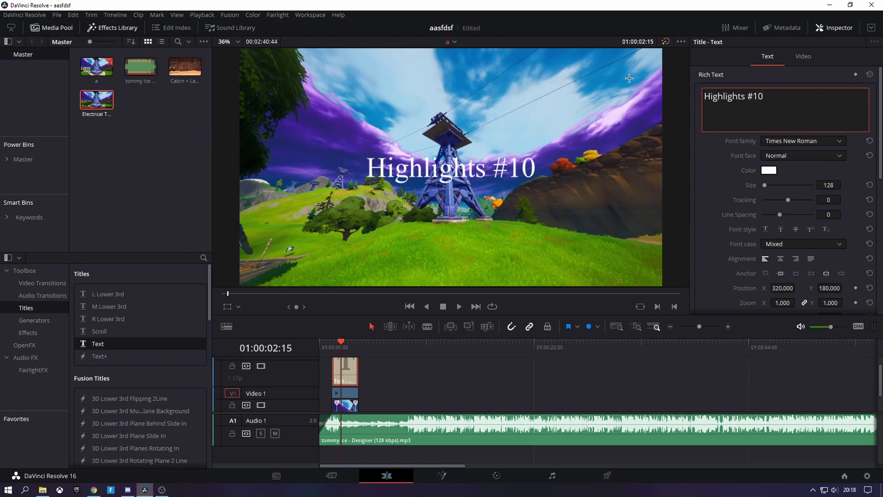
Set the title's font to Arial Bold and its tracking to -12.
click(802, 141)
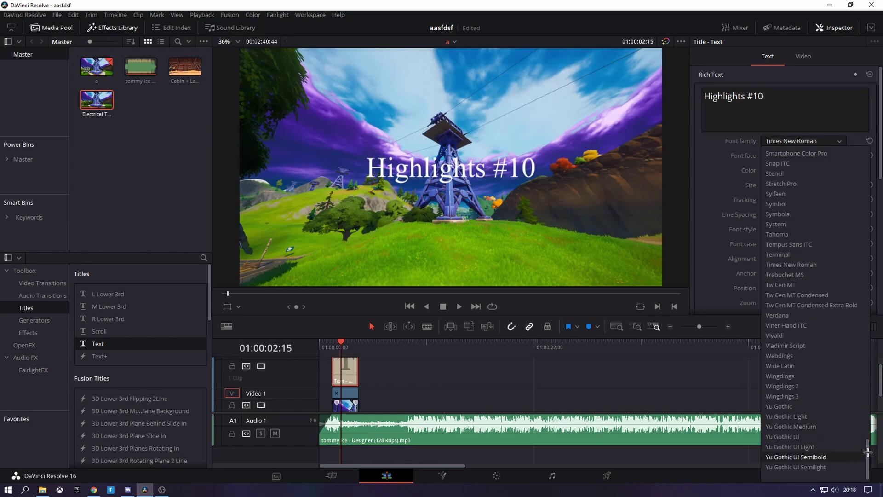
drag(866, 452, 869, 133)
click(789, 193)
click(791, 155)
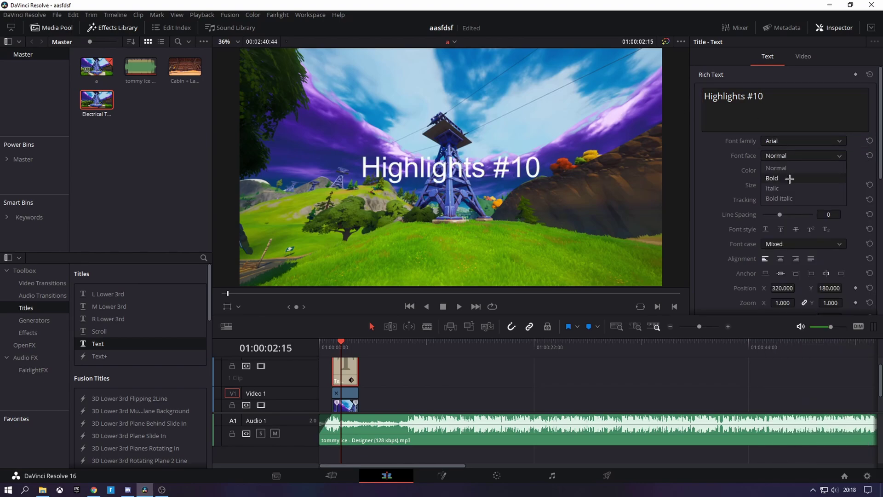
click(791, 178)
drag(836, 200, 844, 199)
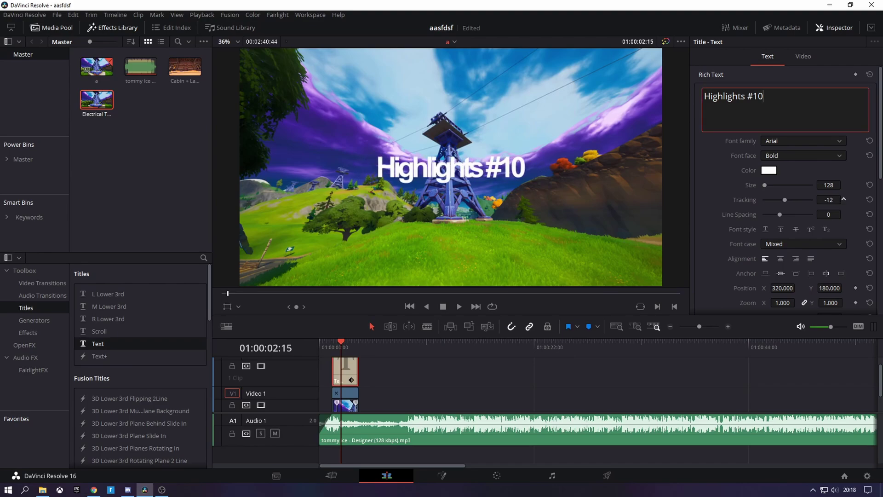
Convert the title into a compound clip named Compound Clip 1.
right_click(346, 370)
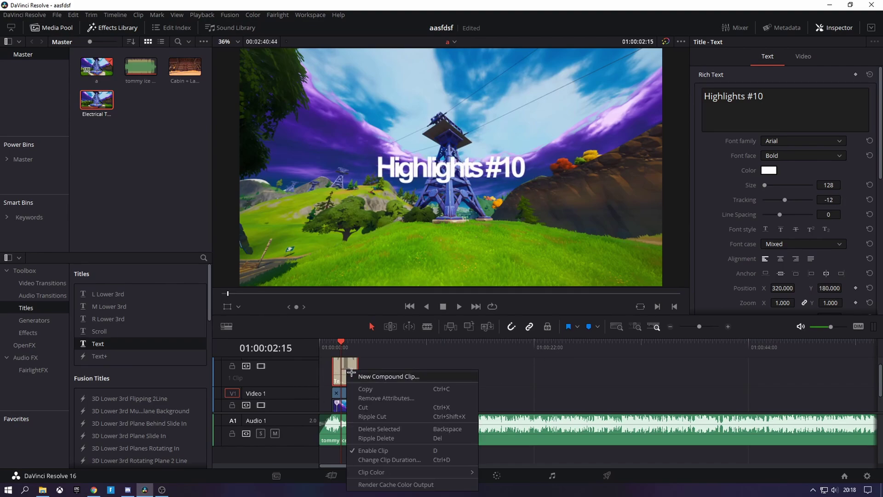
click(353, 374)
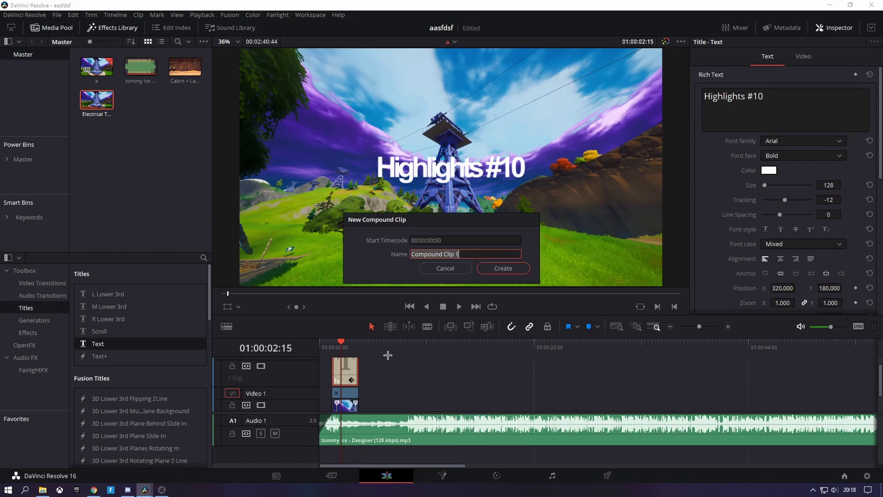
click(499, 269)
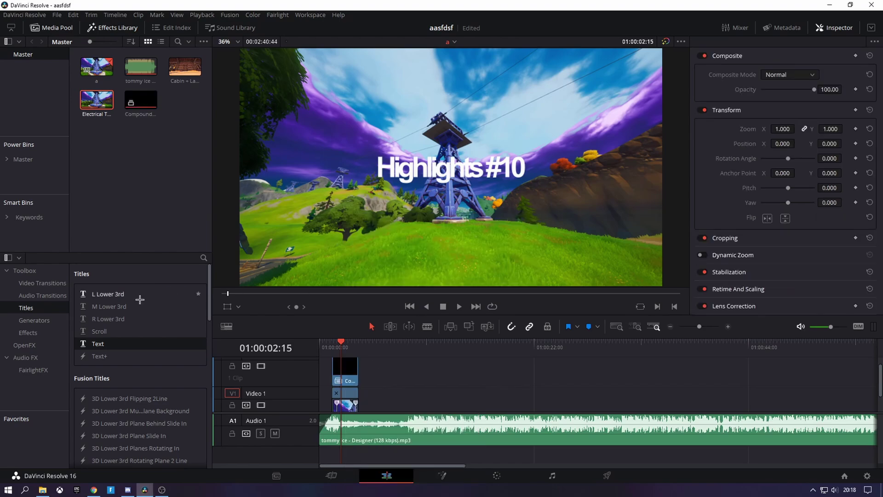
Apply the S_DropShadow filter to the title's compound clip and show its effect settings.
click(25, 345)
click(198, 257)
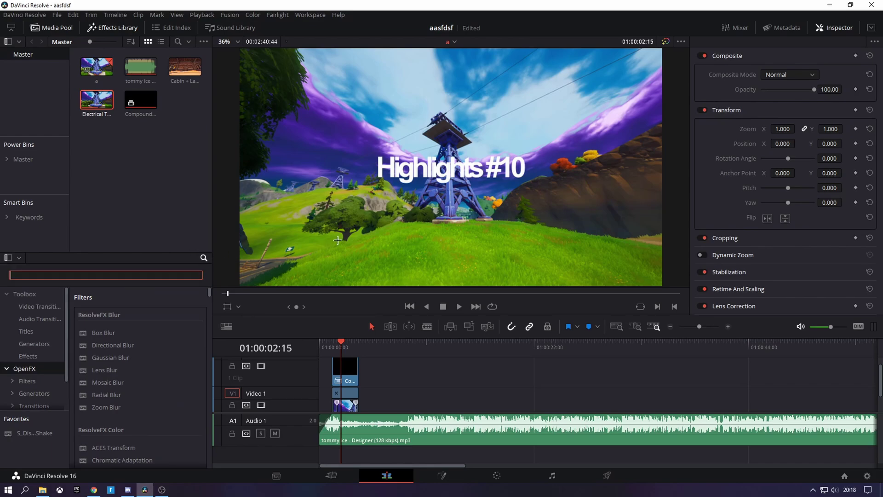
text(s_drop)
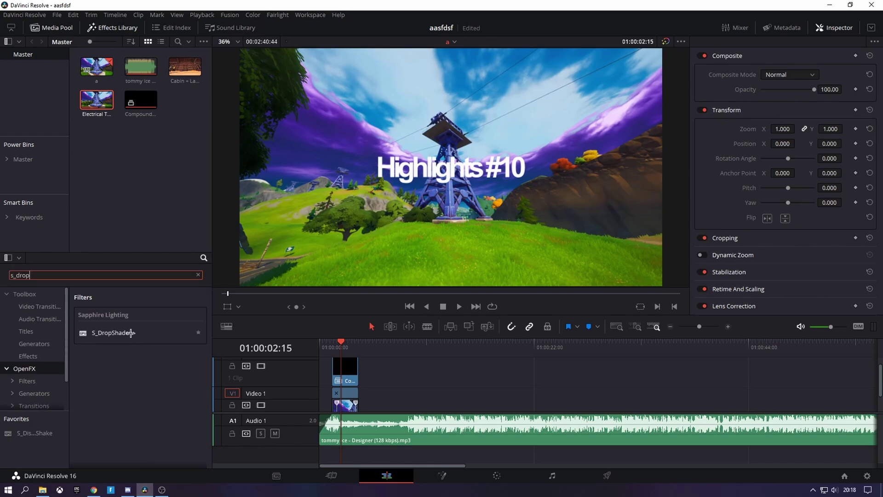
drag(131, 332, 348, 374)
click(805, 56)
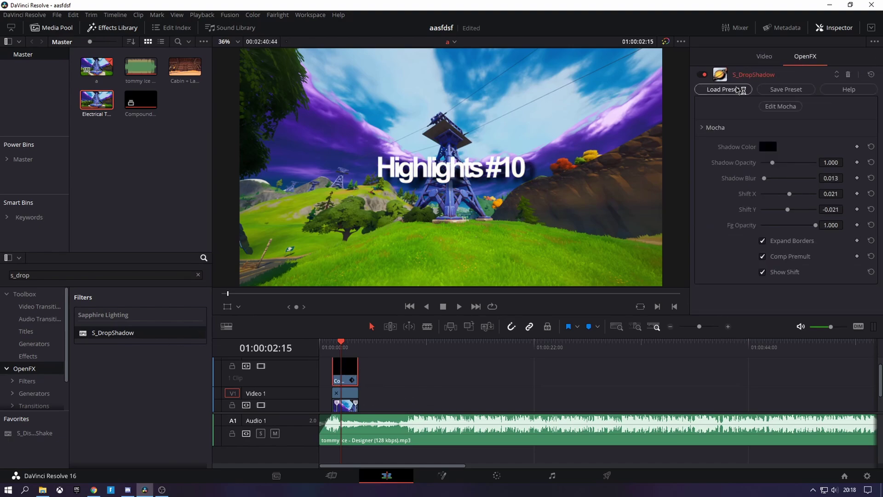
Load a drop shadow preset with opacity 1.397, blur 0.015, Shift X 0.007 and Shift Y -0.012.
click(723, 89)
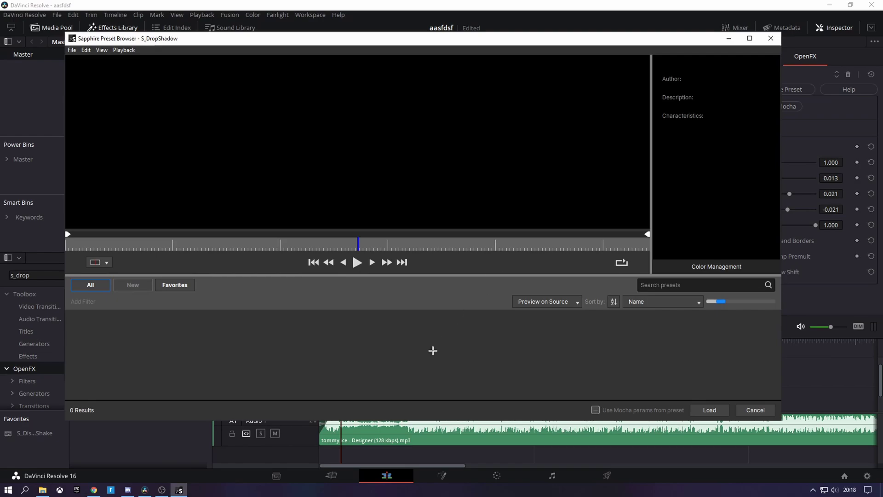
scroll(464, 371, down, 3)
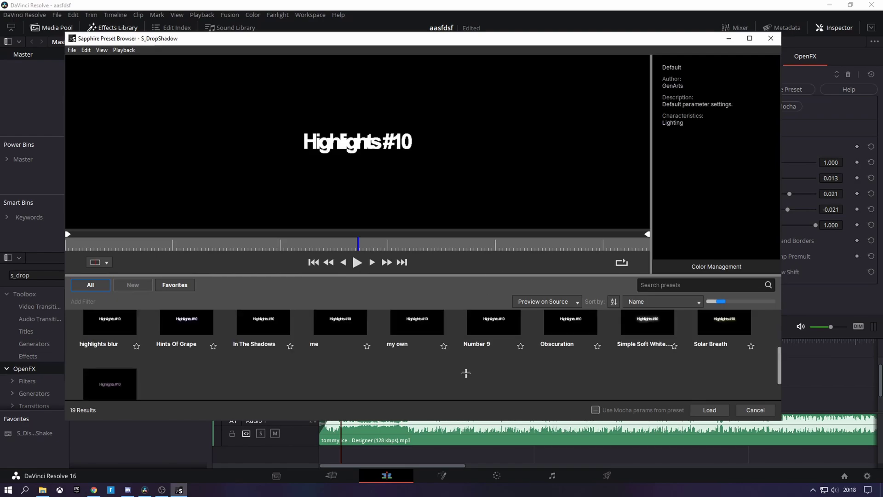
scroll(450, 376, up, 2)
click(429, 346)
click(710, 408)
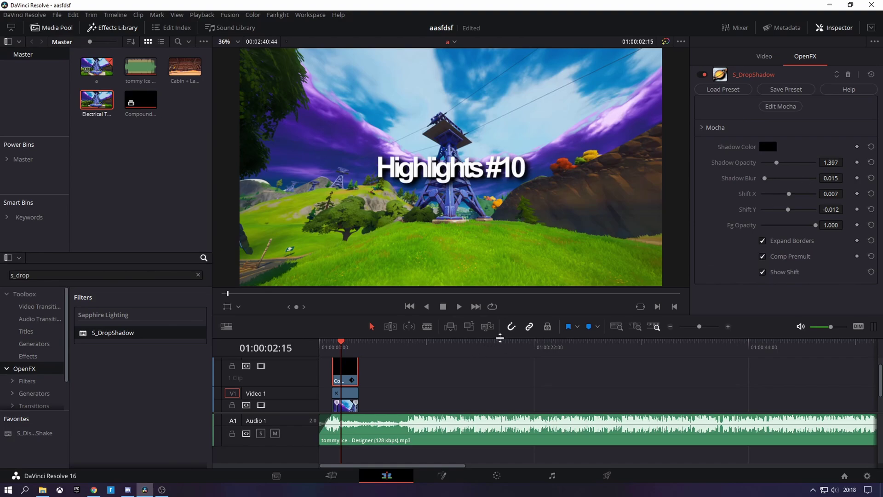
Trim both ends of the title clip to match the two speed points on the tower clip.
drag(699, 327, 706, 327)
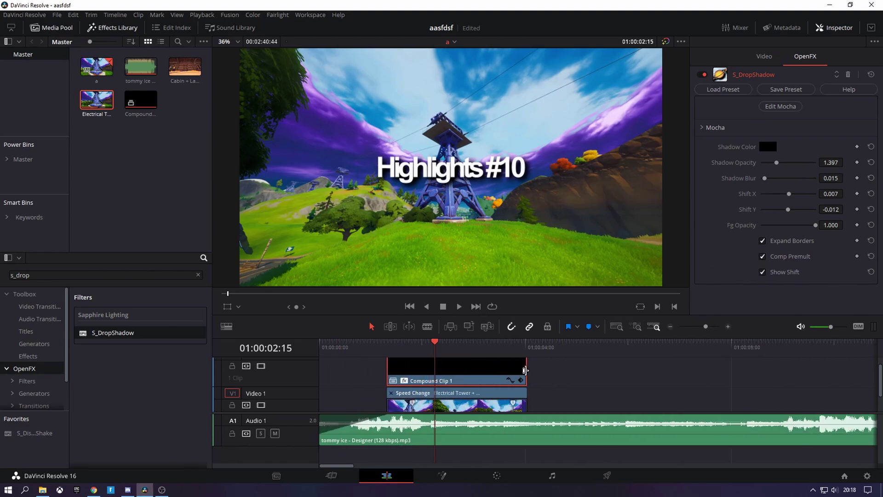
drag(525, 371, 513, 370)
drag(391, 370, 414, 398)
click(411, 344)
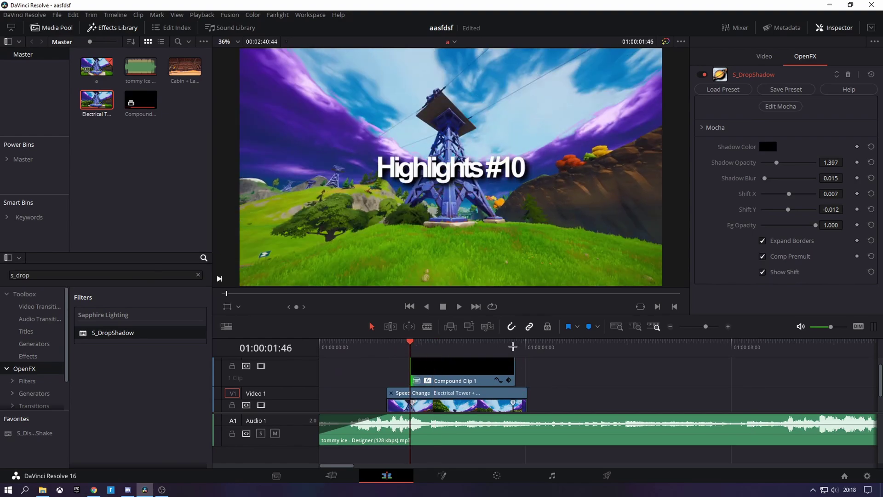
click(514, 346)
Apply the S_WarpWaves filter to the title's compound clip and show its effect settings.
drag(78, 276, 18, 276)
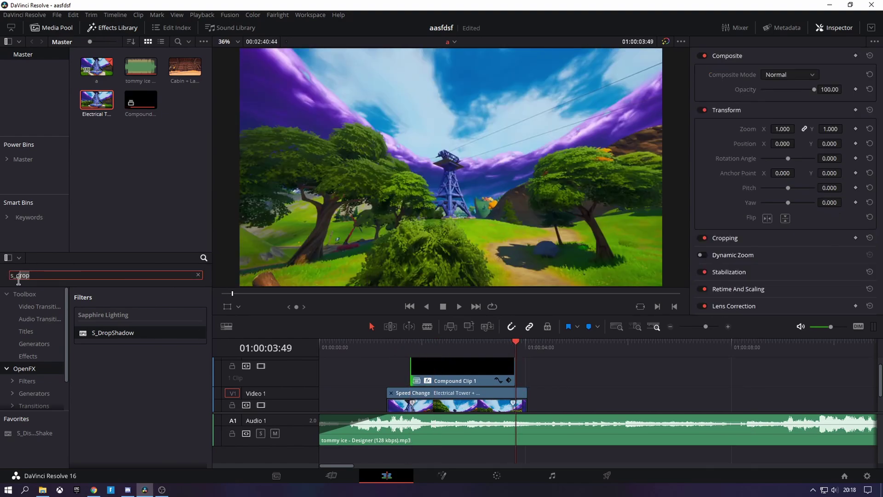
text(warpwa)
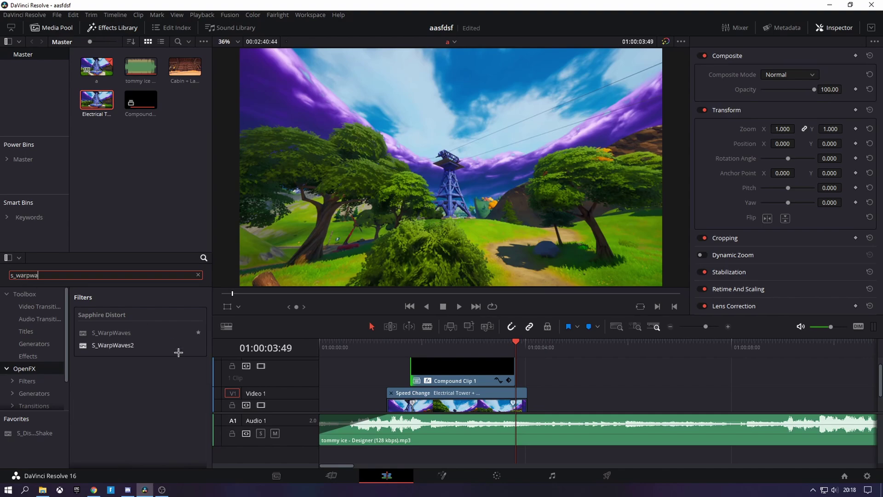
drag(122, 333, 457, 368)
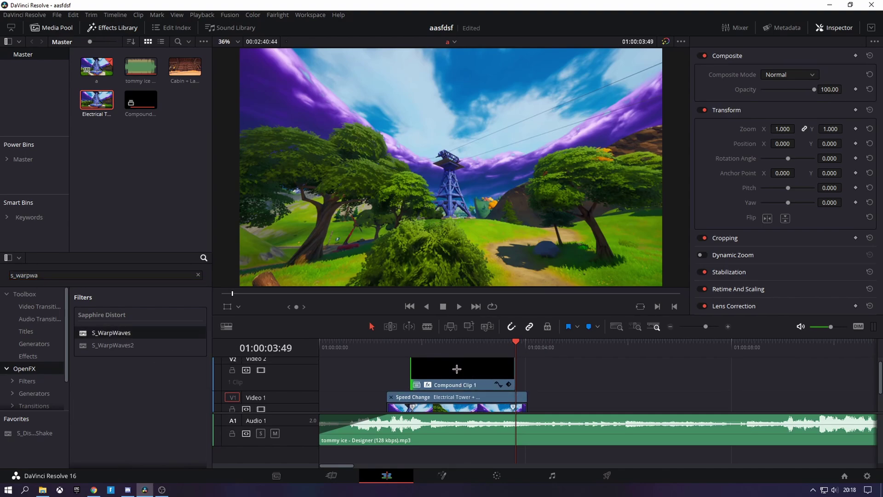
drag(454, 374, 454, 374)
click(804, 57)
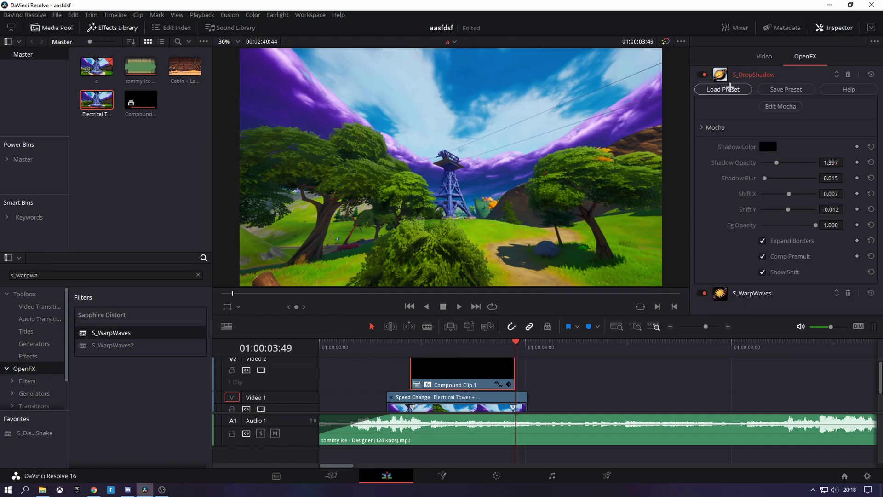
Load an S_WarpWaves preset with amplitude 0.010, frequency 1.30, angle -301.2, displace angle -284.9 and phase speed 2.08.
click(720, 90)
click(773, 36)
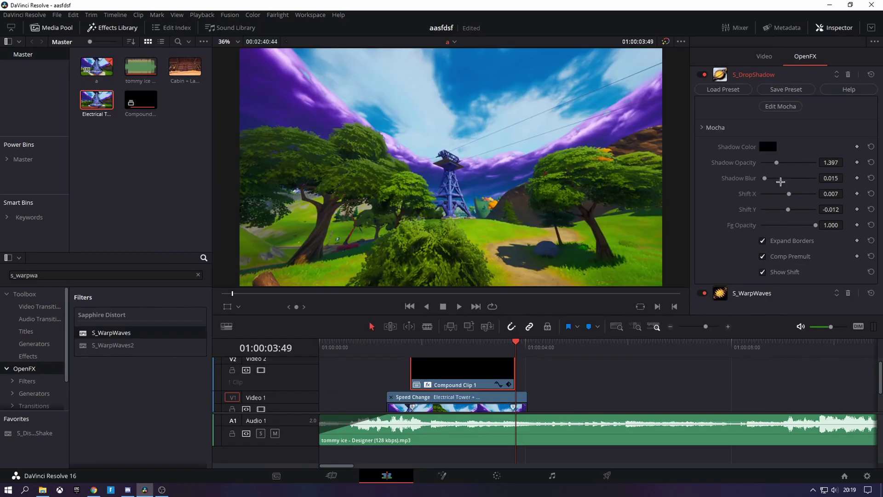
click(755, 293)
click(723, 106)
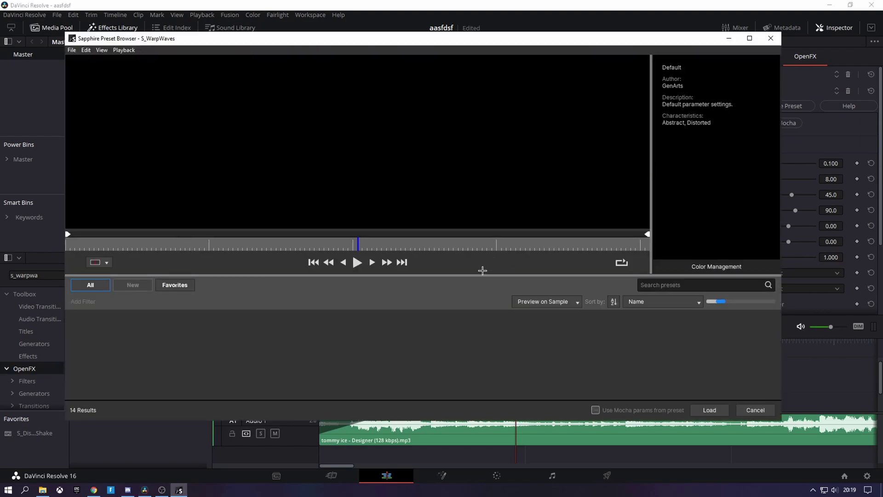
scroll(465, 370, down, 1)
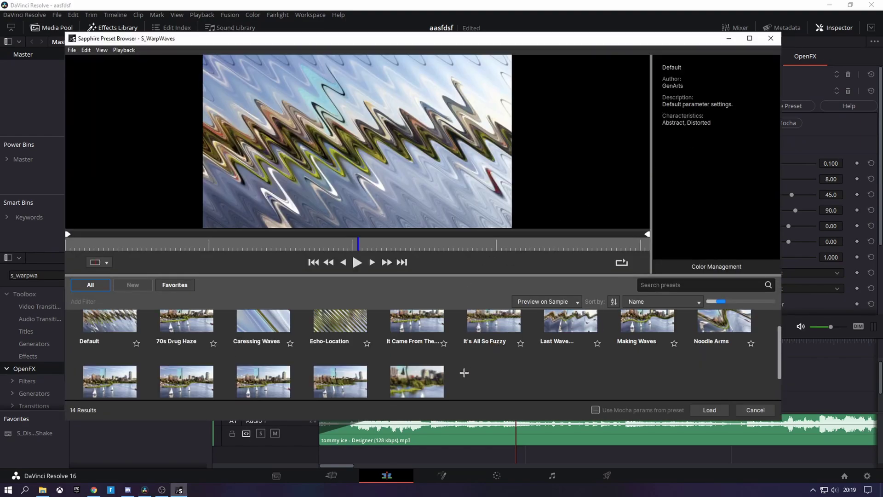
click(266, 349)
click(710, 409)
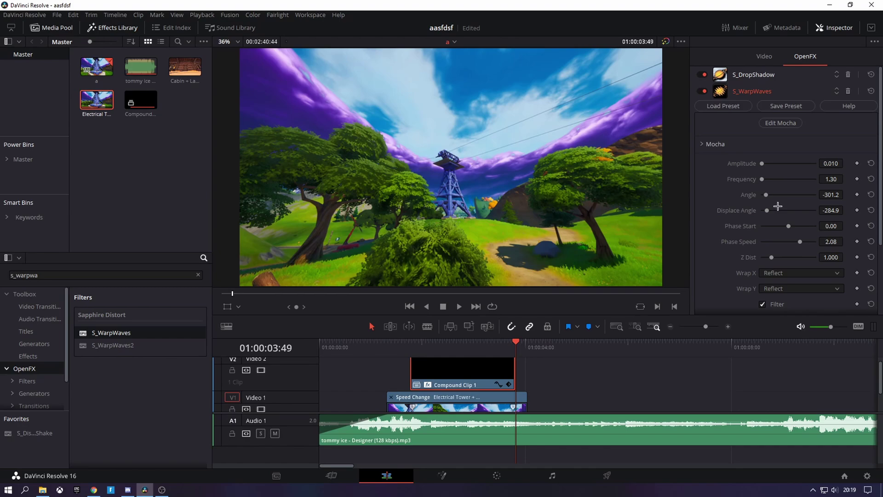
scroll(777, 206, down, 3)
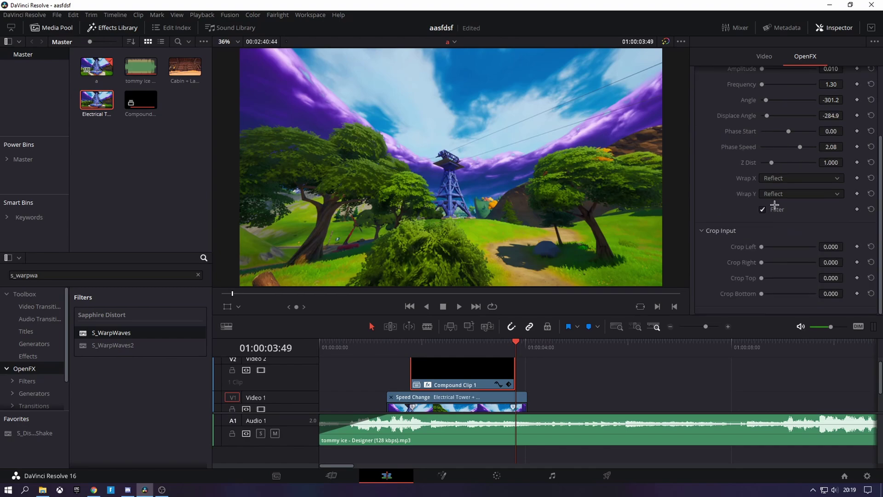
scroll(772, 204, up, 1)
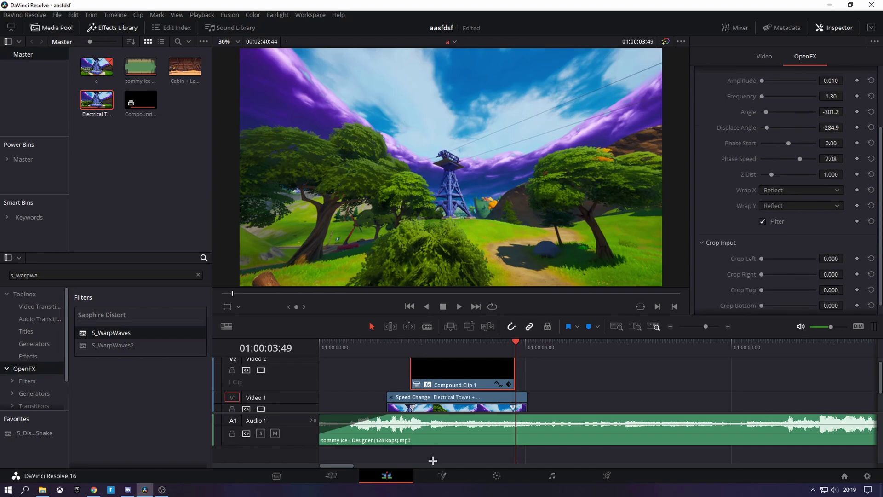
Play the intro from the start of the timeline and from the title's first frame to check the effects.
key(Home)
key(space)
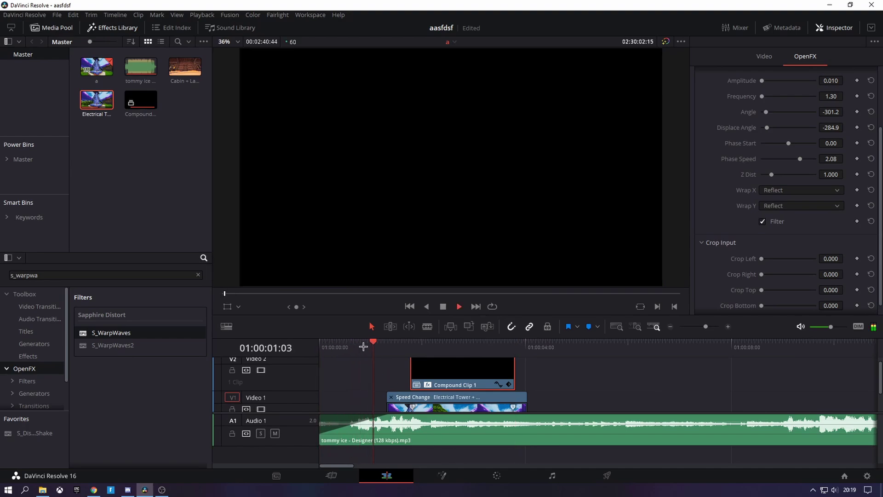
click(413, 346)
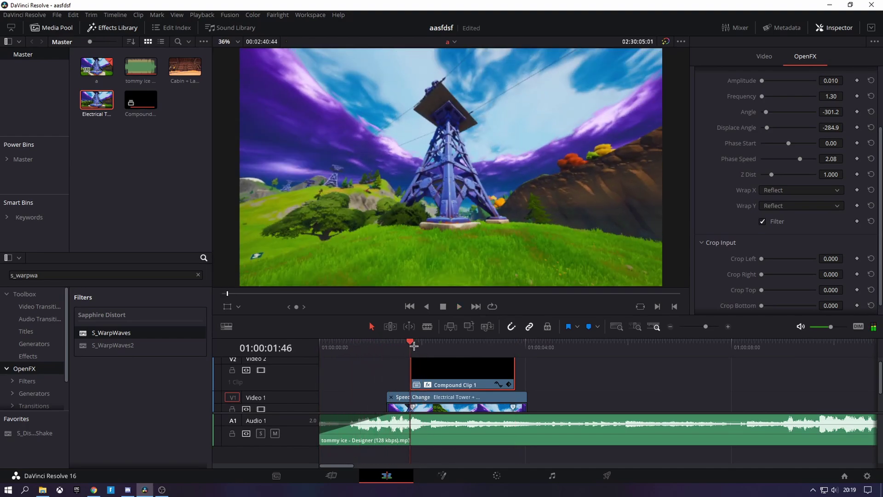
key(space)
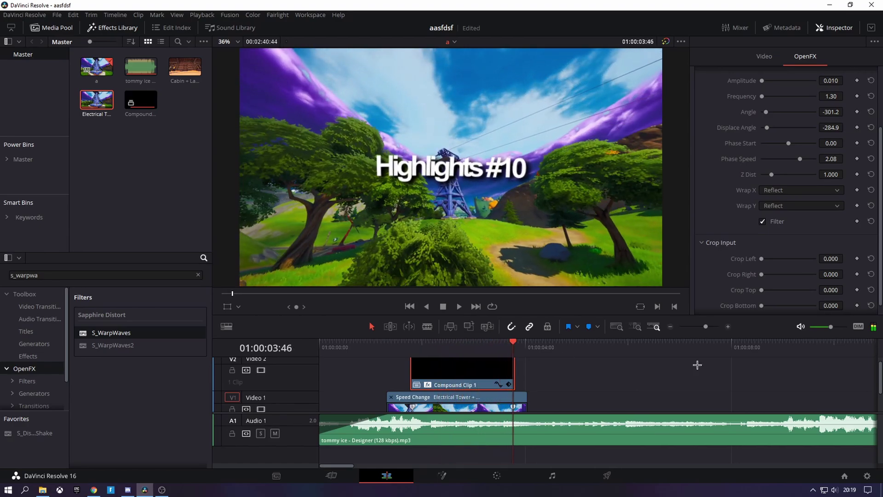
Save the project.
drag(705, 326, 703, 326)
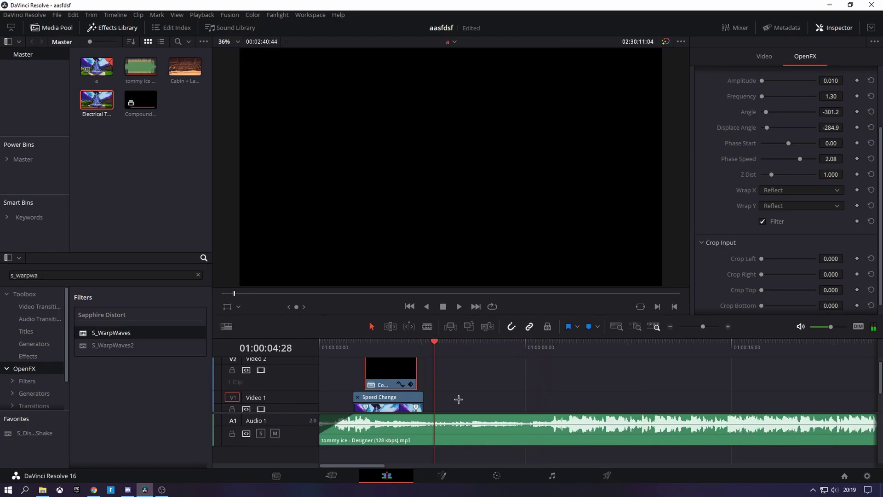
scroll(459, 400, down, 1)
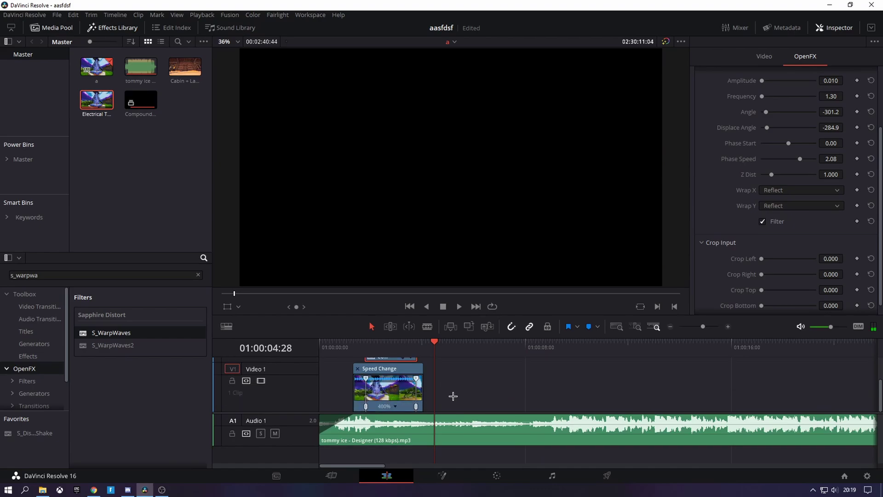
click(56, 15)
click(69, 67)
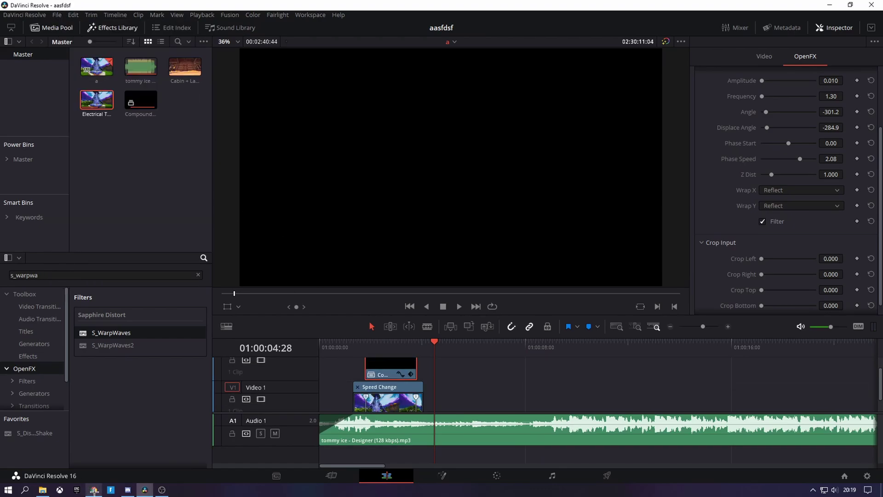
Import the "200 pump prefire (god clip).mov" gameplay clip onto Video 1 after the tower clip.
click(42, 490)
drag(413, 259, 580, 355)
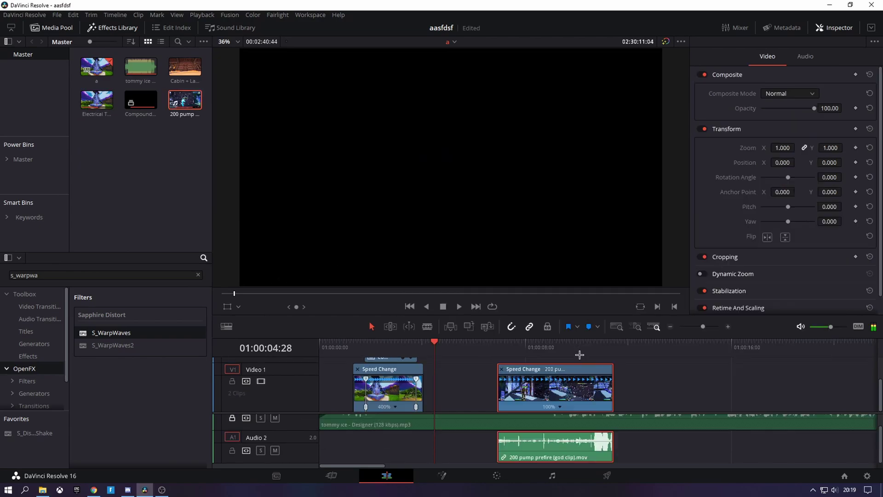
drag(563, 385, 515, 386)
Adjust the gameplay clip's start and position on Video 1 so its shot lines up with the music's beat.
drag(453, 389, 529, 391)
scroll(575, 437, up, 2)
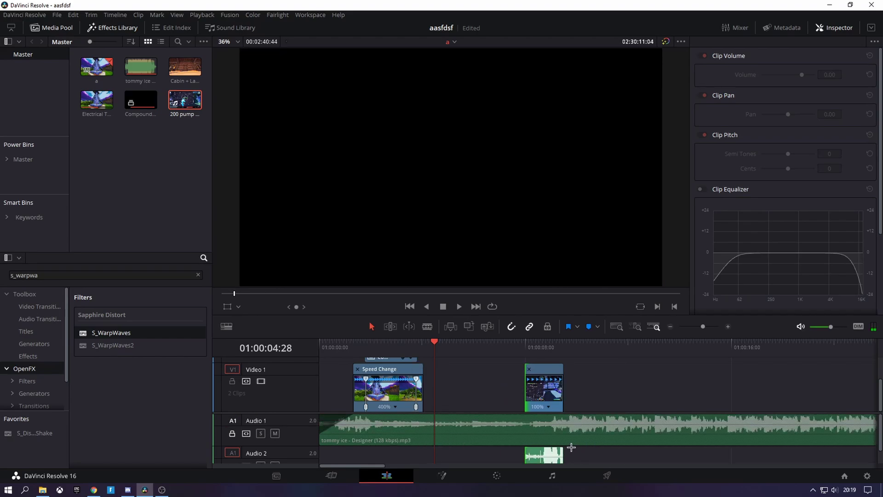
drag(561, 353, 430, 391)
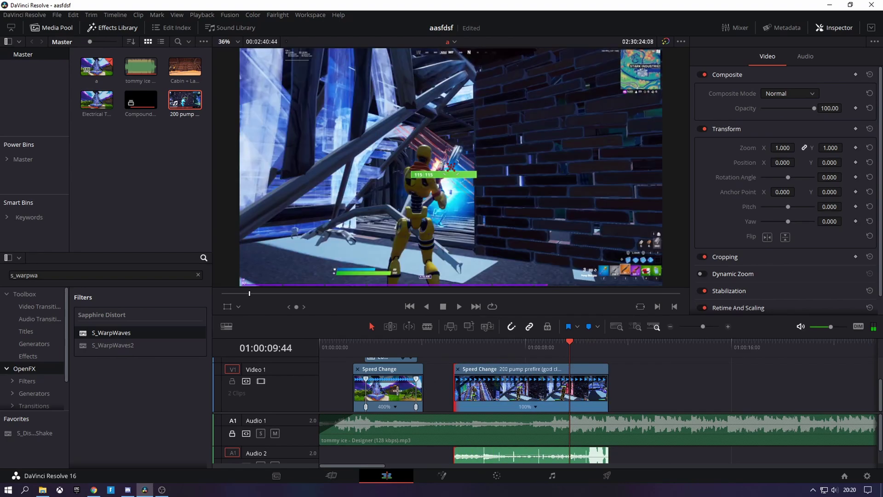
Trim and shift the music, tower clip and title so the music and tower clip begin at the timeline's start.
drag(332, 428, 366, 428)
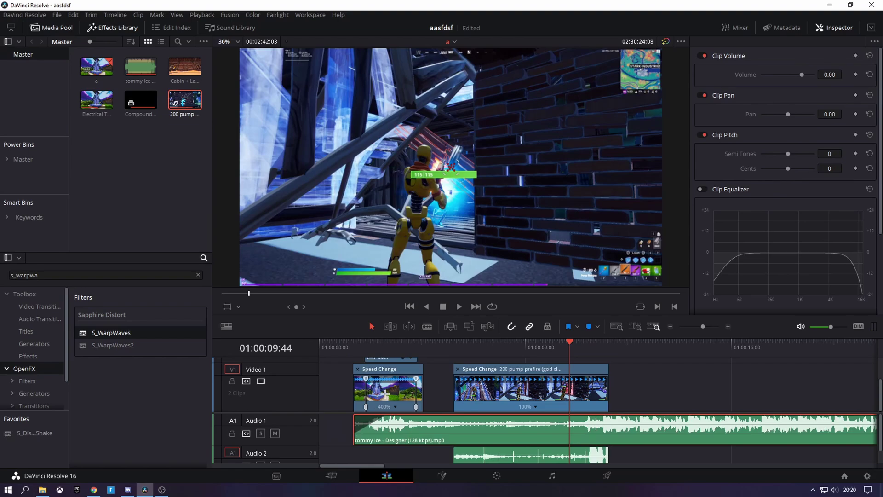
drag(385, 393, 444, 385)
scroll(402, 394, up, 1)
scroll(356, 439, down, 1)
mouse_move(353, 431)
mouse_down()
mouse_move(382, 429)
mouse_move(336, 428)
mouse_up()
drag(396, 407, 332, 407)
drag(423, 362, 358, 362)
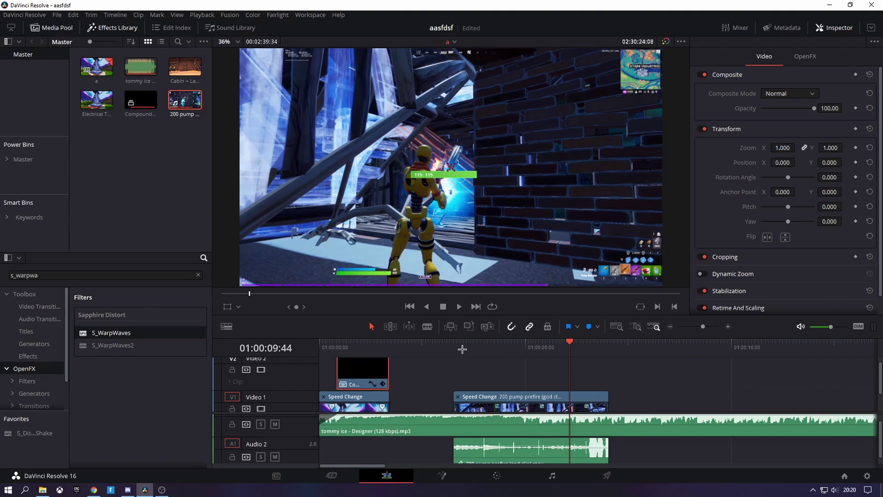
Place the gameplay clip directly after the tower clip and begin its fade-in with an opacity keyframe of 0 at its start.
drag(469, 409, 401, 345)
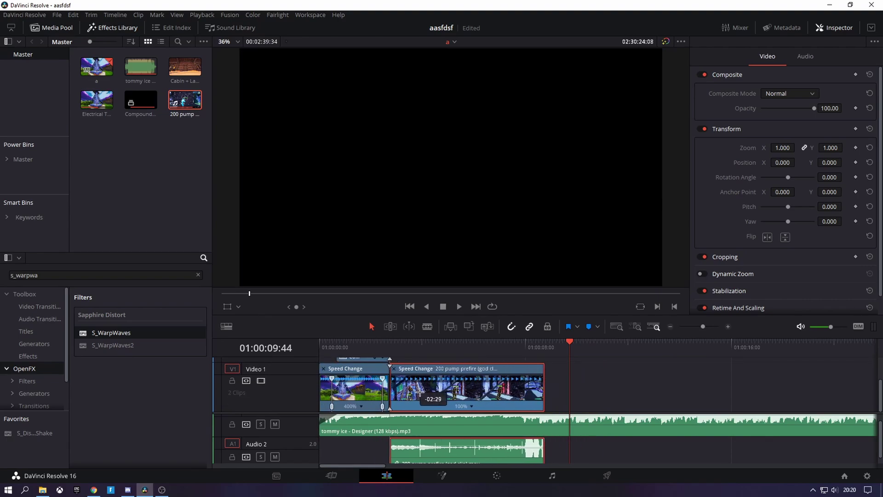
click(401, 345)
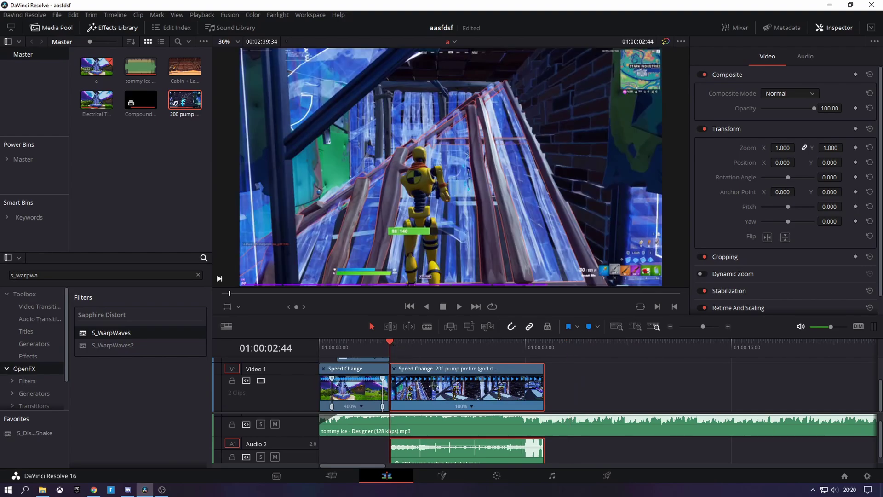
scroll(434, 387, up, 2)
click(855, 108)
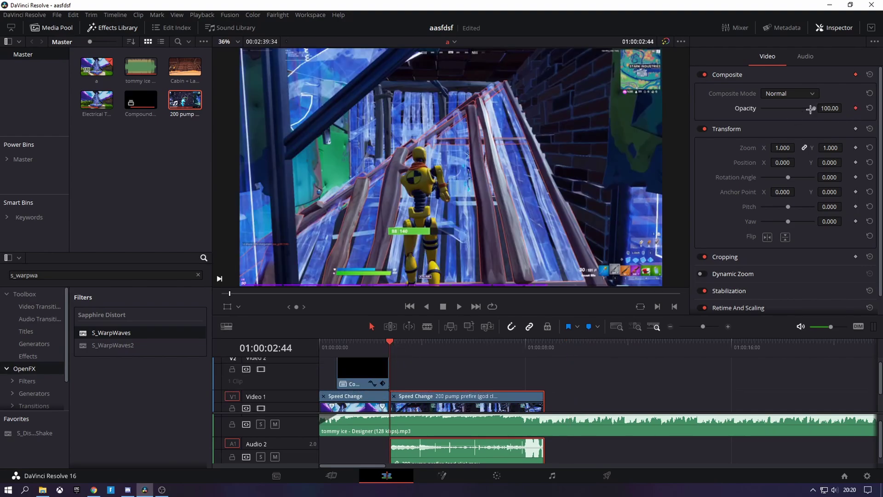
drag(810, 109, 761, 109)
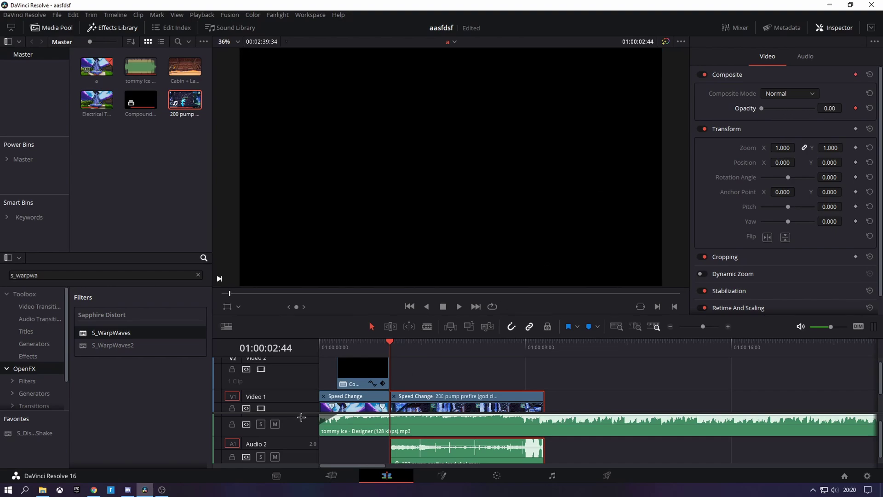
click(432, 349)
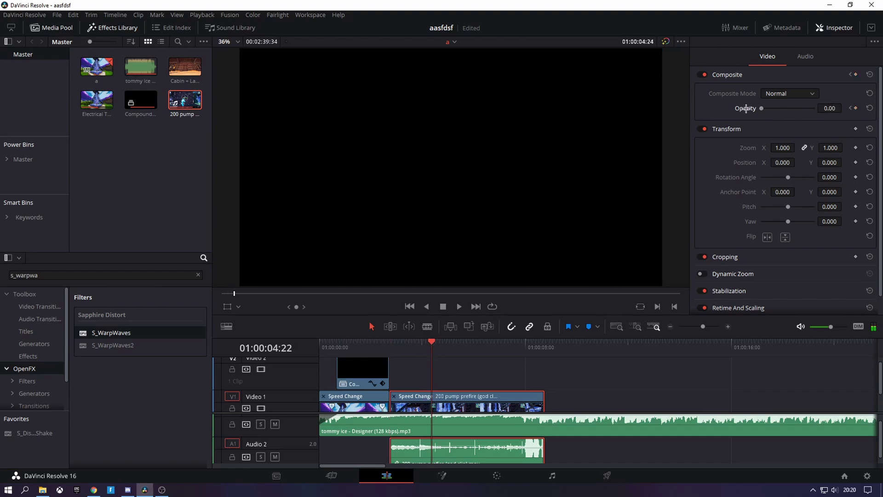